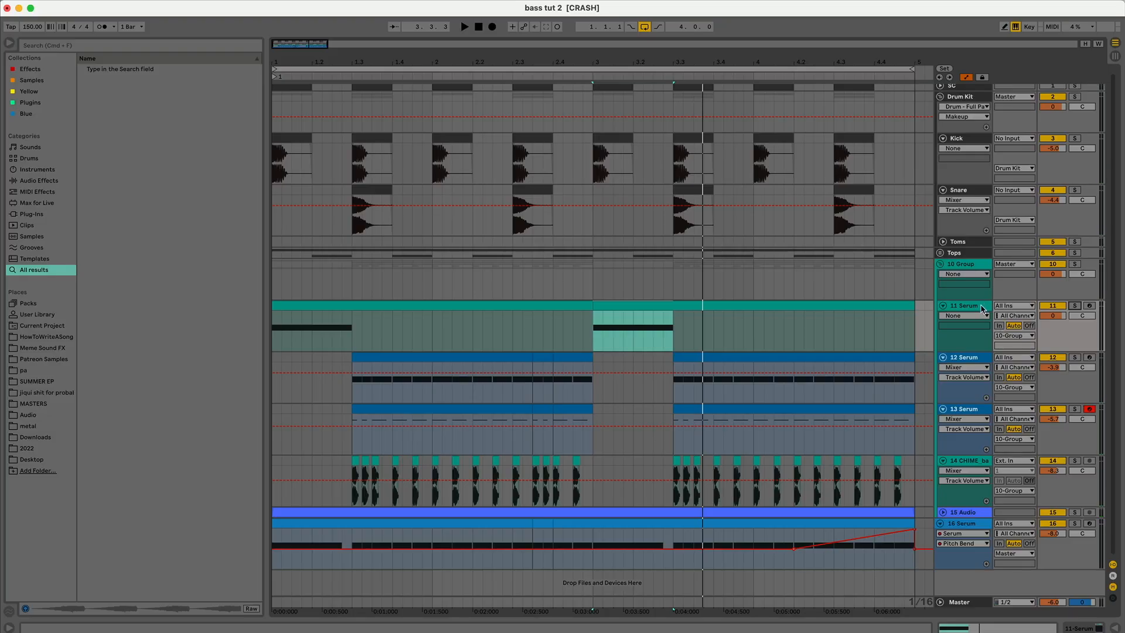
# Step: Select the 11 Serum track and open its Serum instrument window
pyautogui.click(981, 305)
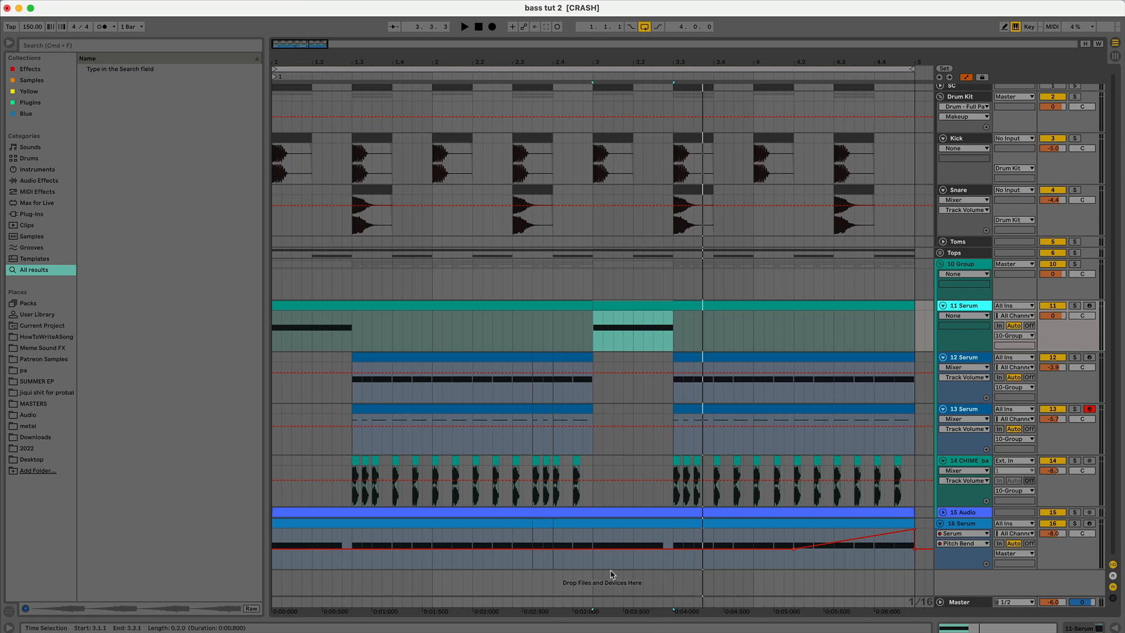
pyautogui.click(273, 400)
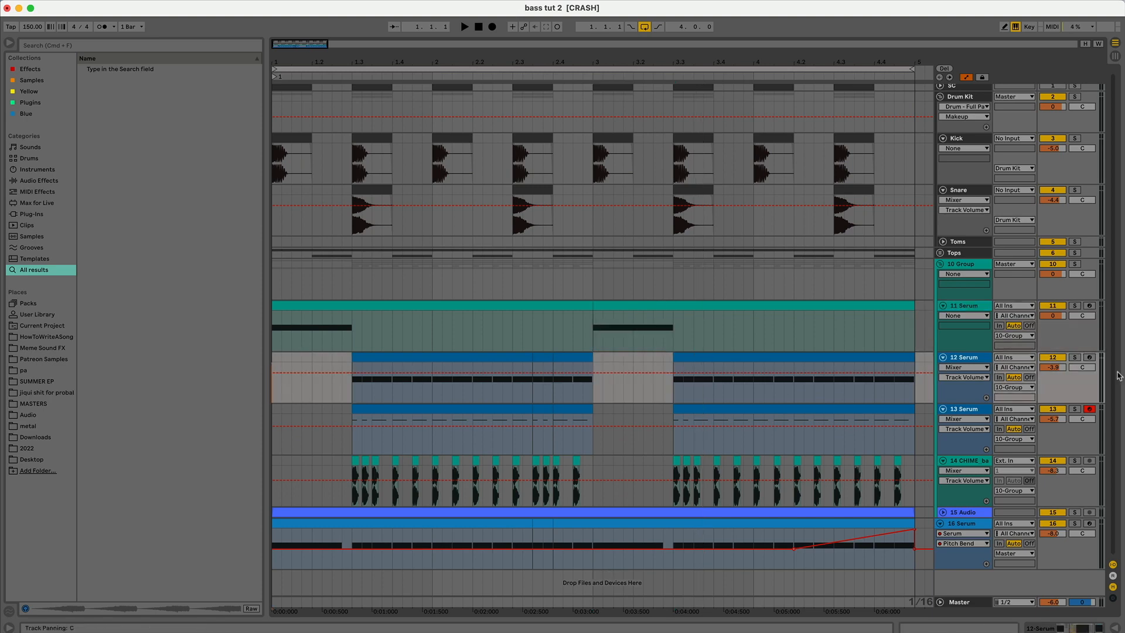
pyautogui.click(983, 307)
pyautogui.doubleClick(982, 308)
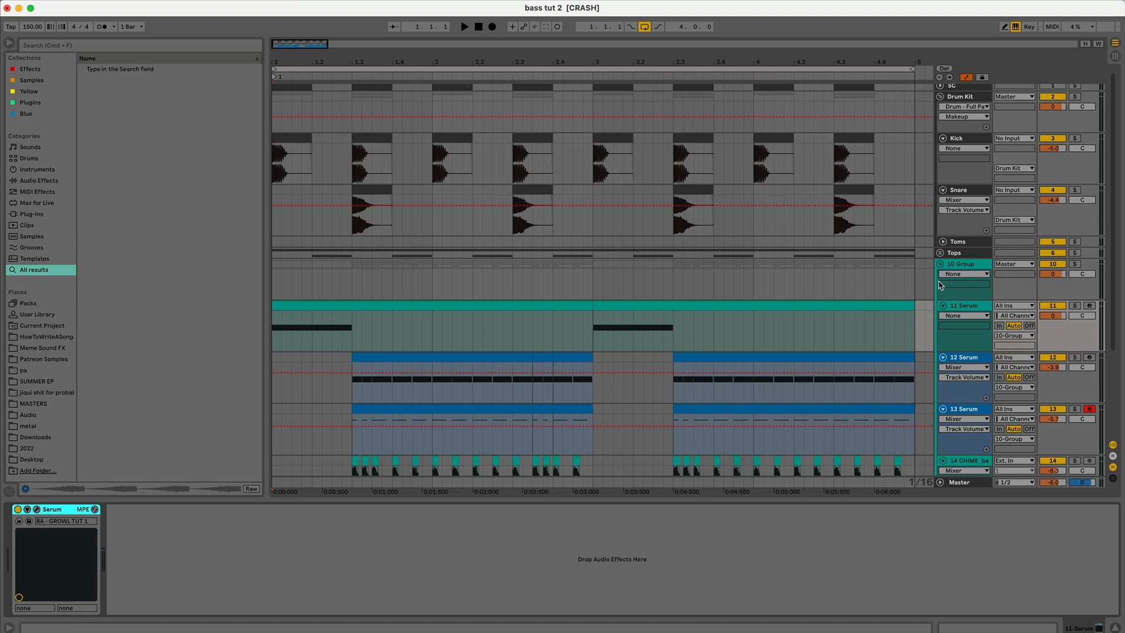
pyautogui.click(36, 510)
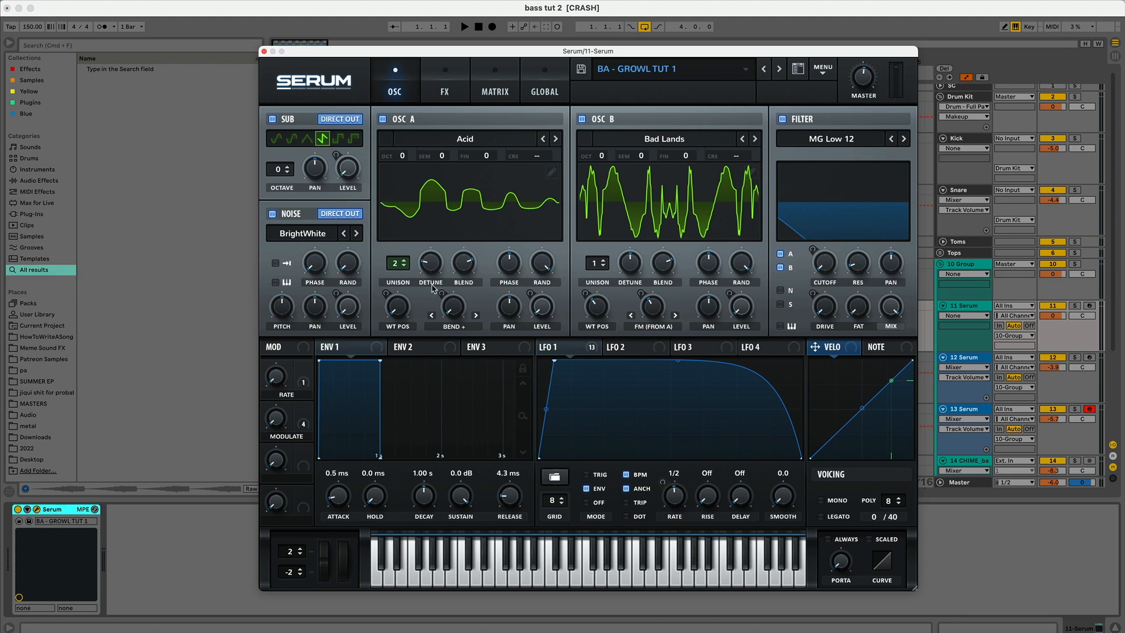
# Step: Inspect the LFO 1 settings and browse the wavetable list for OSC B without changing it
pyautogui.click(560, 348)
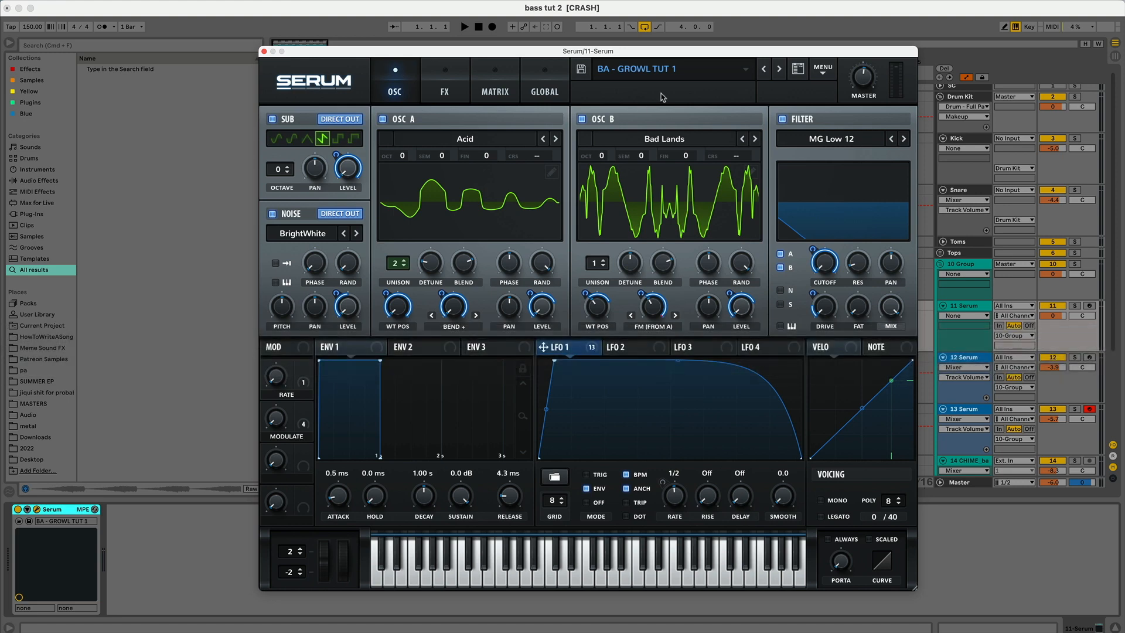
pyautogui.click(673, 140)
pyautogui.click(673, 140)
pyautogui.click(689, 143)
pyautogui.moveTo(690, 154)
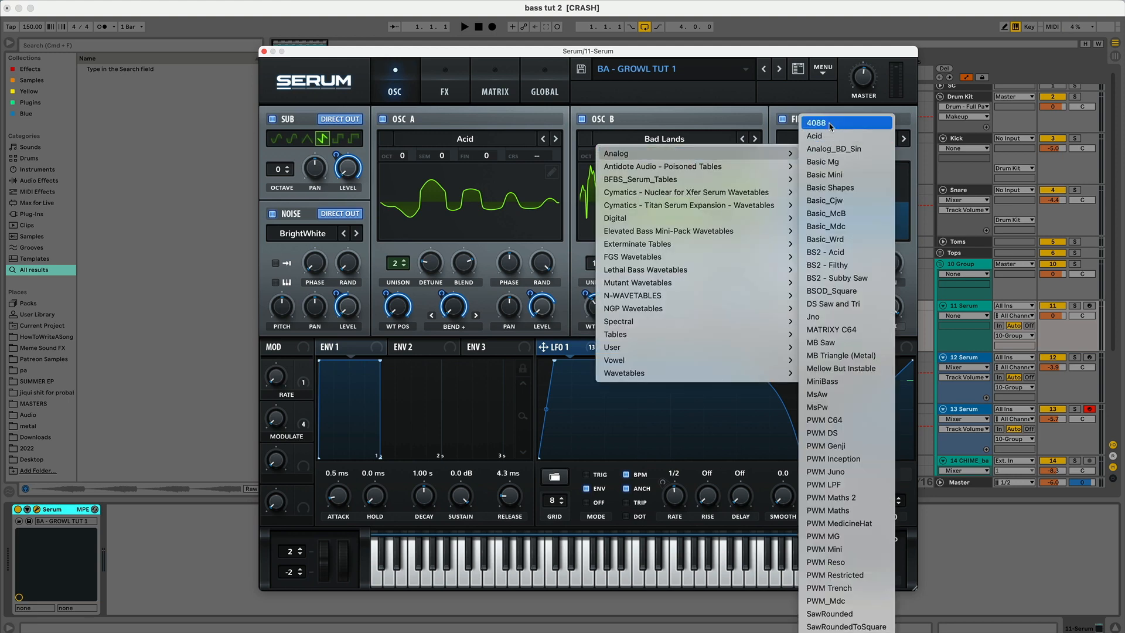
pyautogui.click(764, 104)
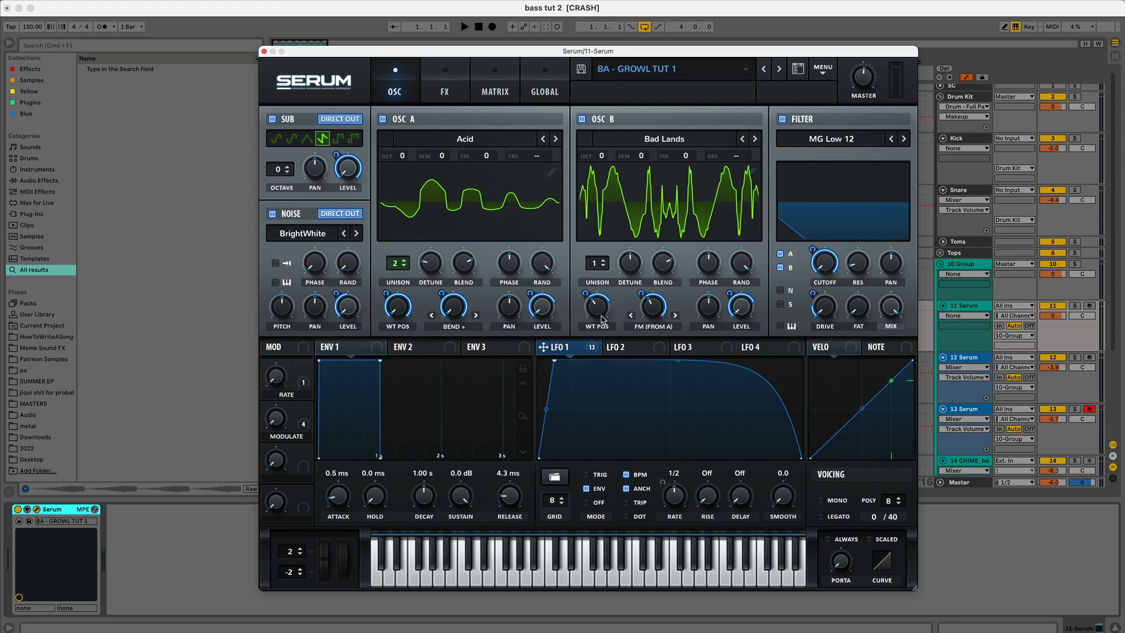
# Step: Arm the 11 Serum track for recording so it can be played
pyautogui.moveTo(679, 302)
pyautogui.click(1089, 306)
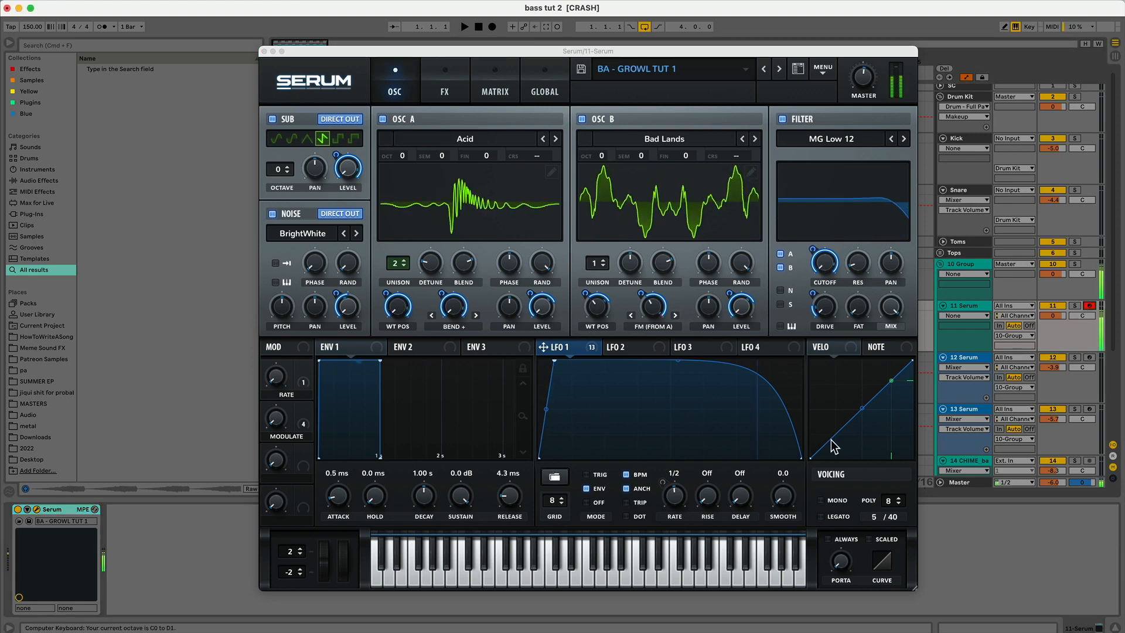
# Step: Turn the Modulate macro down after checking the Rate macro and LFO 1 modes
pyautogui.click(282, 382)
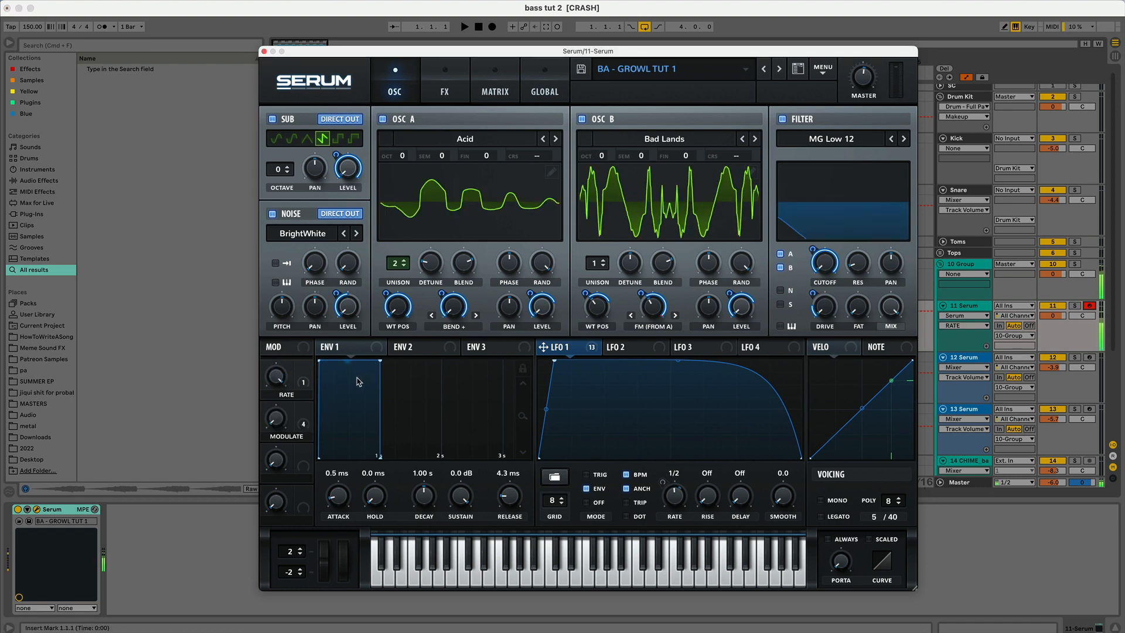
pyautogui.click(598, 474)
pyautogui.click(596, 486)
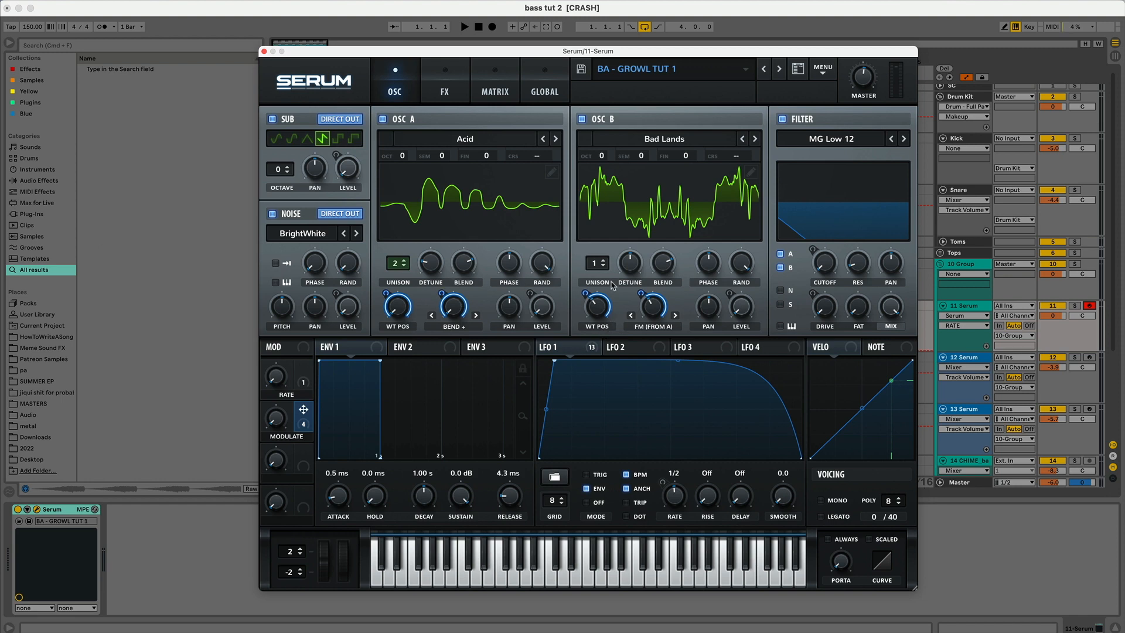
pyautogui.click(277, 415)
pyautogui.moveTo(278, 415); pyautogui.dragTo(278, 491)
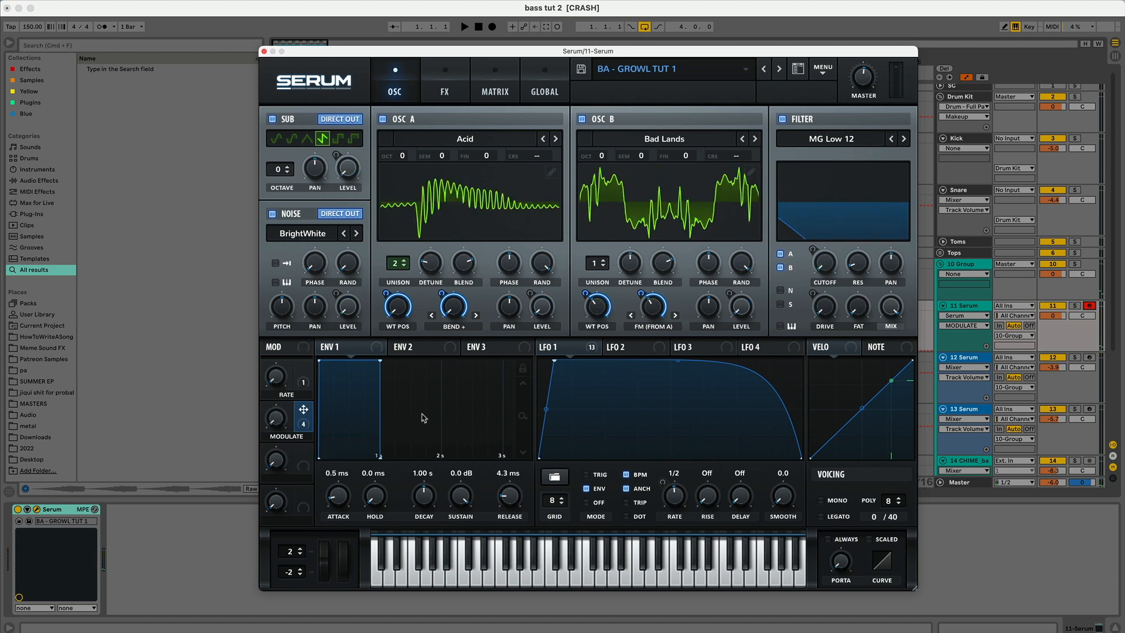
# Step: Review Serum's FX chain down to the EQ and filter, then close the Serum window
pyautogui.click(448, 80)
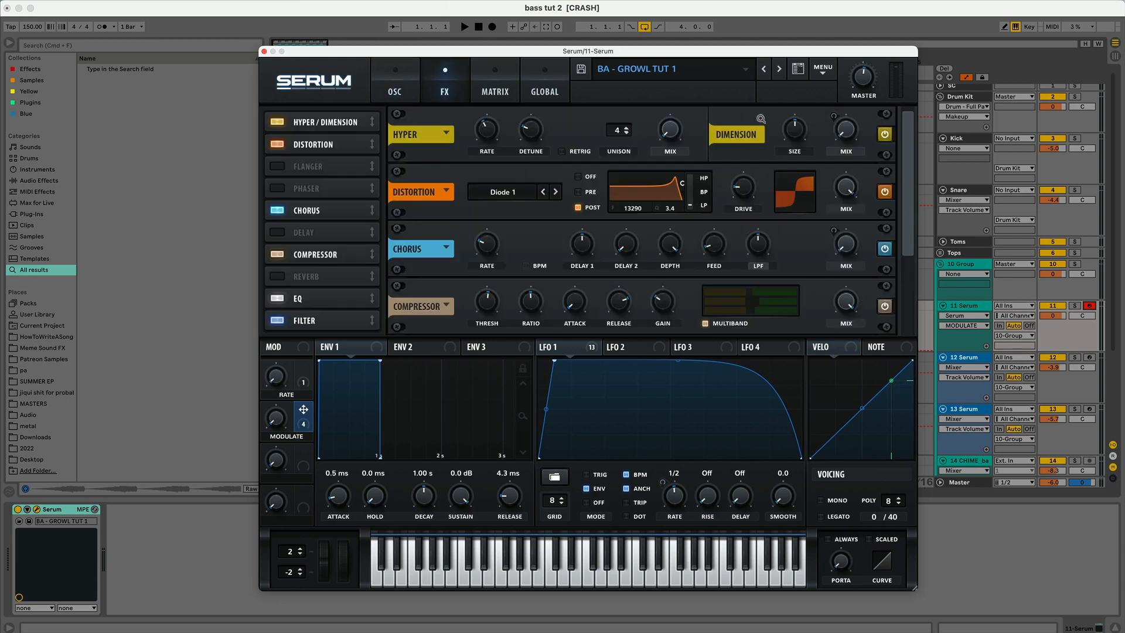
pyautogui.click(555, 347)
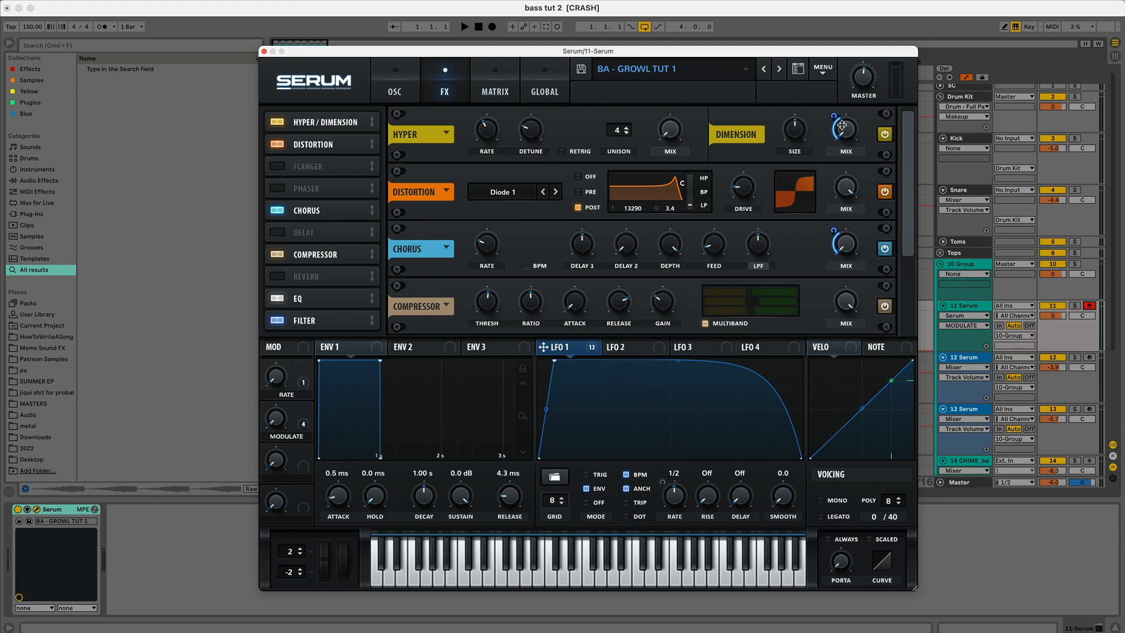
pyautogui.moveTo(842, 130)
pyautogui.moveTo(902, 256); pyautogui.dragTo(913, 325)
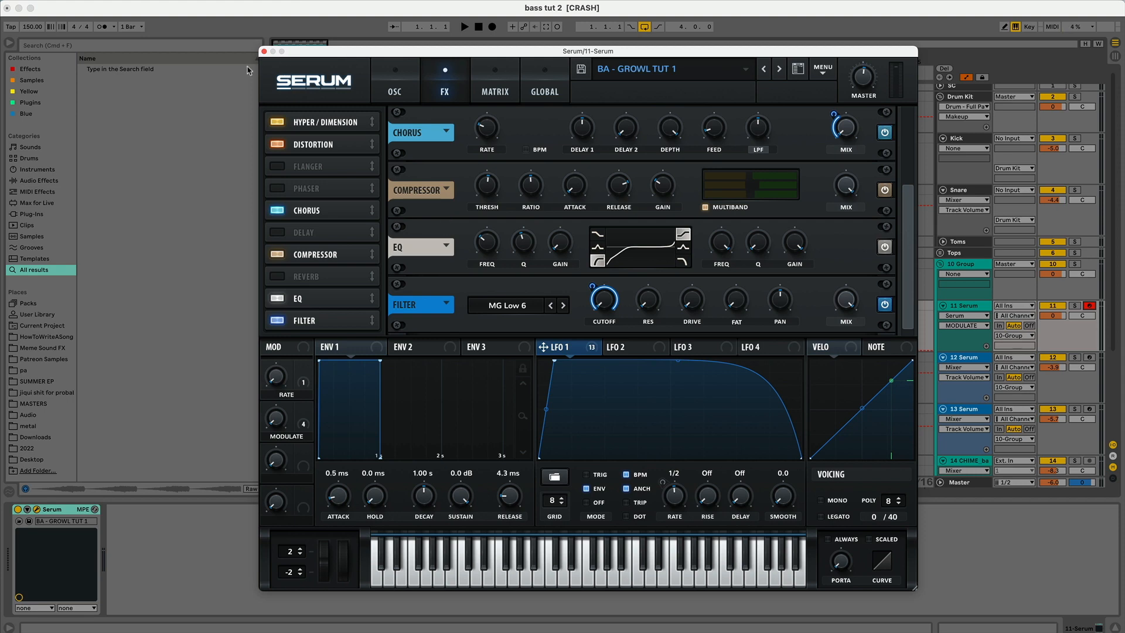
pyautogui.click(263, 52)
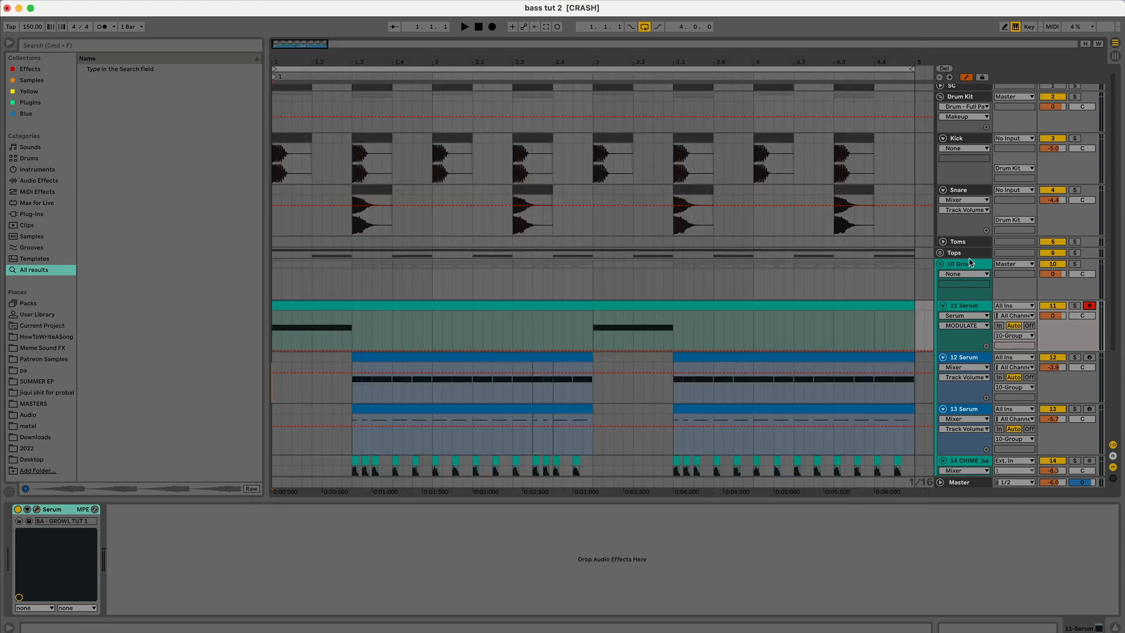
# Step: Select the 10 Group track and open and close the Portal plugin window in its effects chain
pyautogui.scroll(-3, 798, 303)
pyautogui.click(966, 221)
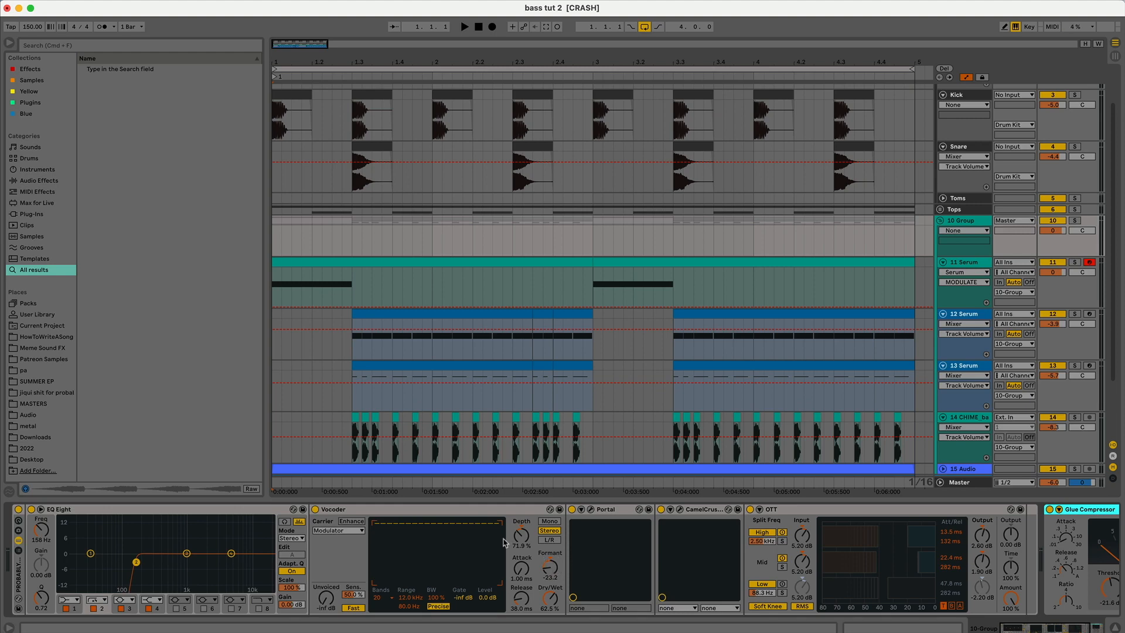
pyautogui.click(591, 510)
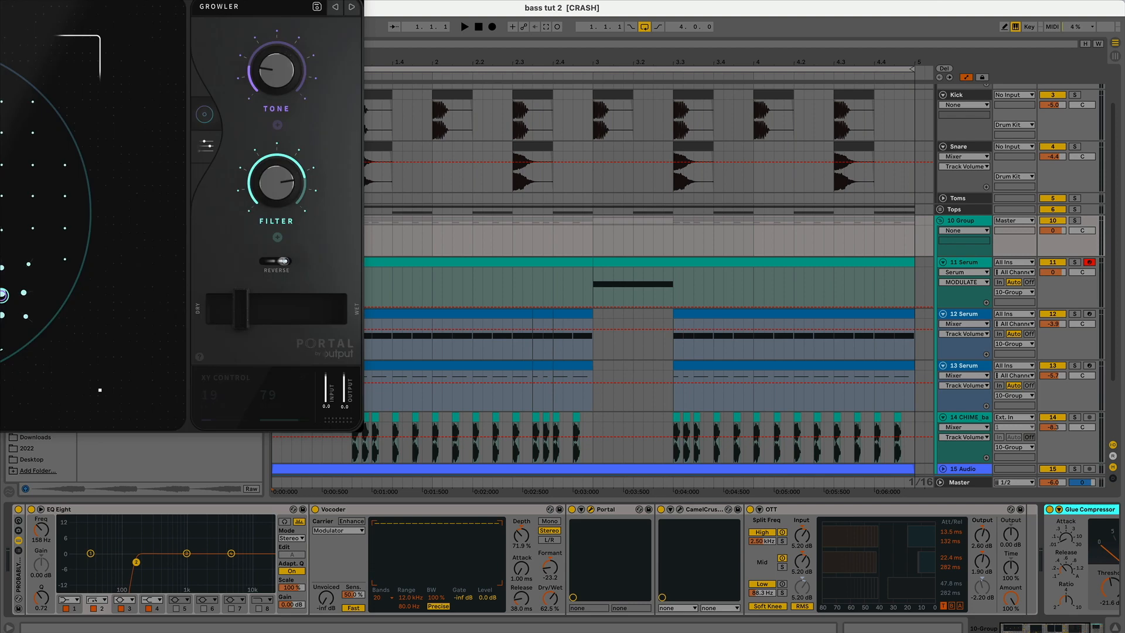
pyautogui.moveTo(111, 0); pyautogui.dragTo(674, 107)
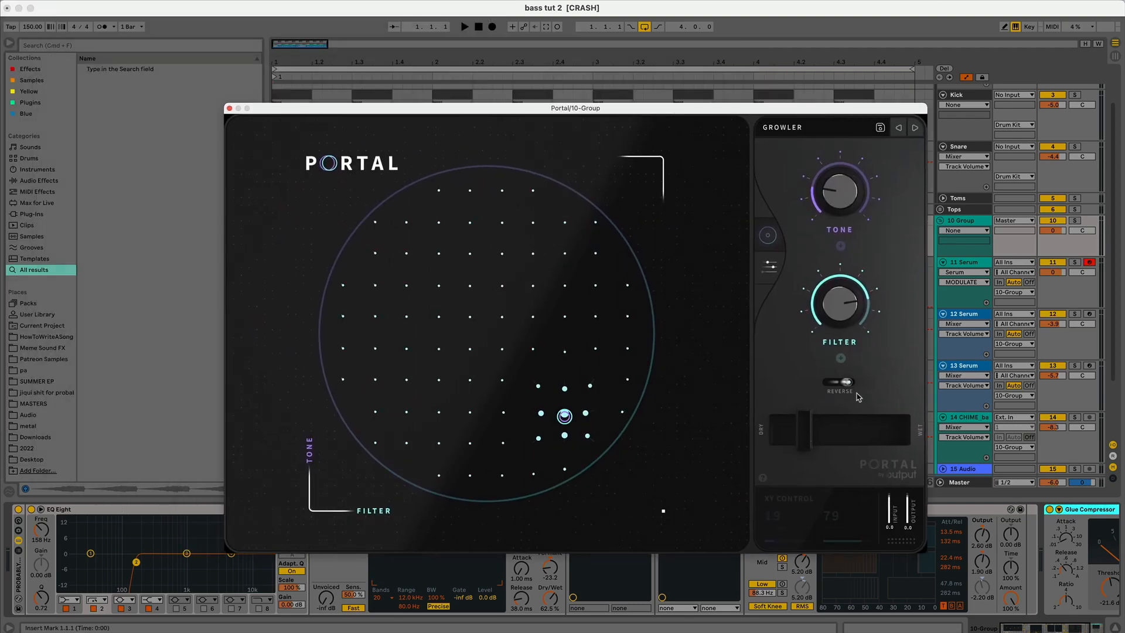
pyautogui.click(230, 110)
# Step: Open and close the CamelCrusher plugin window in the group's effects chain
pyautogui.click(1068, 627)
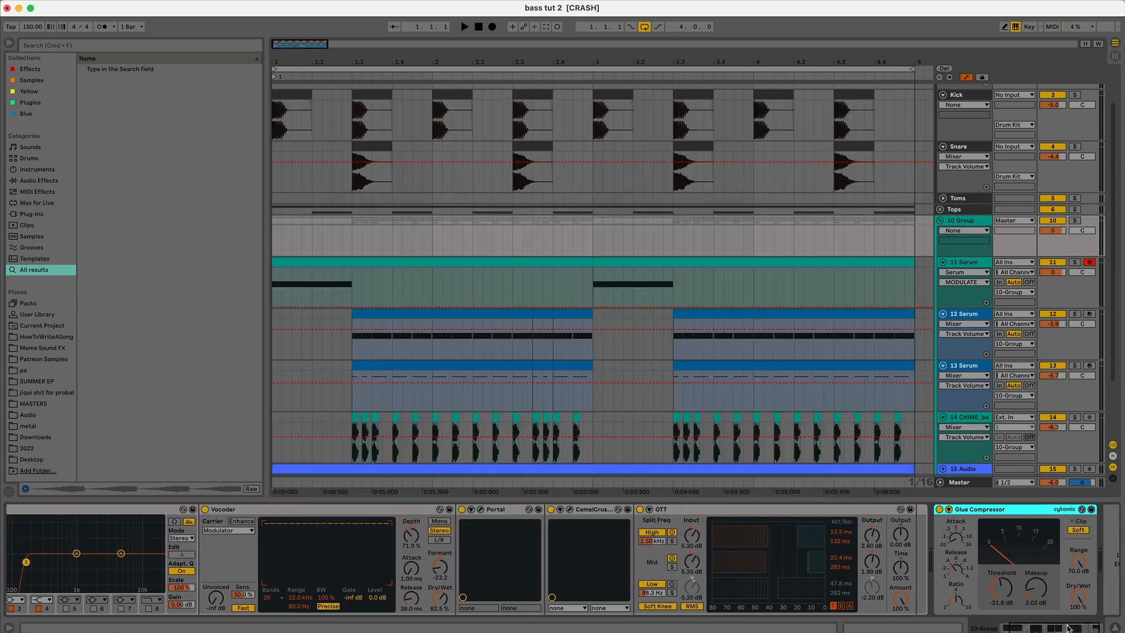
pyautogui.moveTo(1067, 627); pyautogui.dragTo(1089, 628)
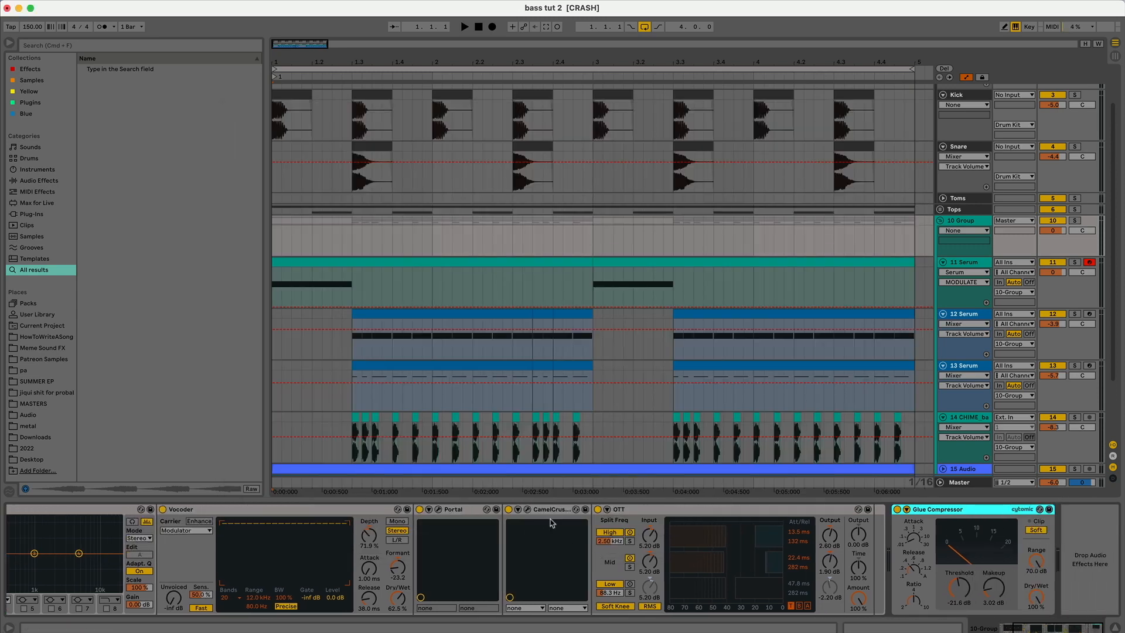
pyautogui.click(518, 509)
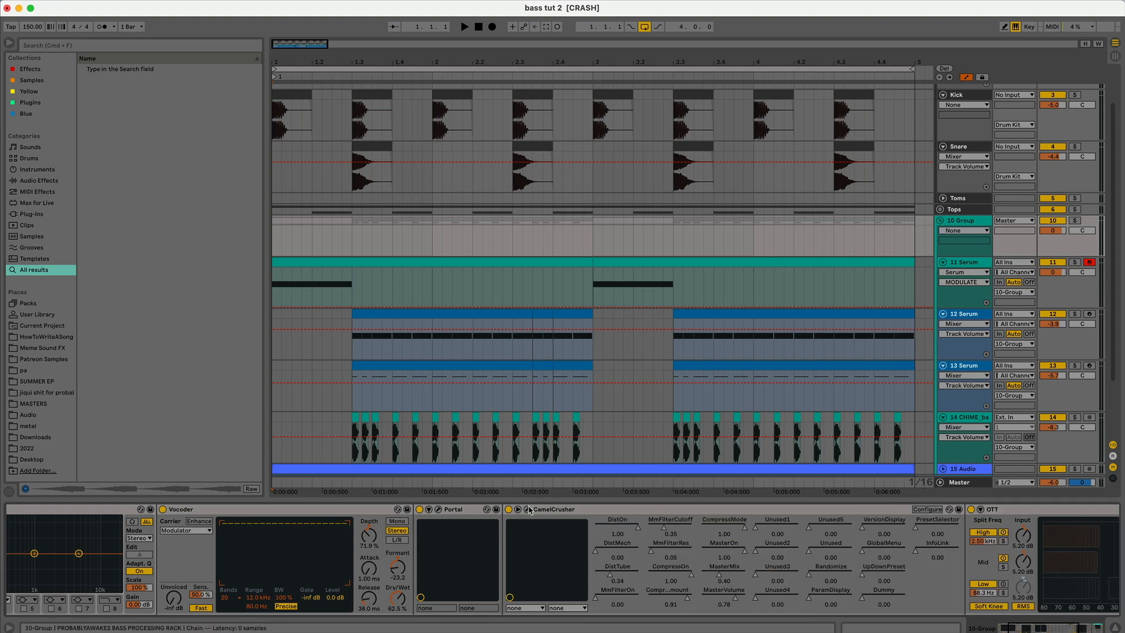
pyautogui.moveTo(0, 87); pyautogui.dragTo(557, 162)
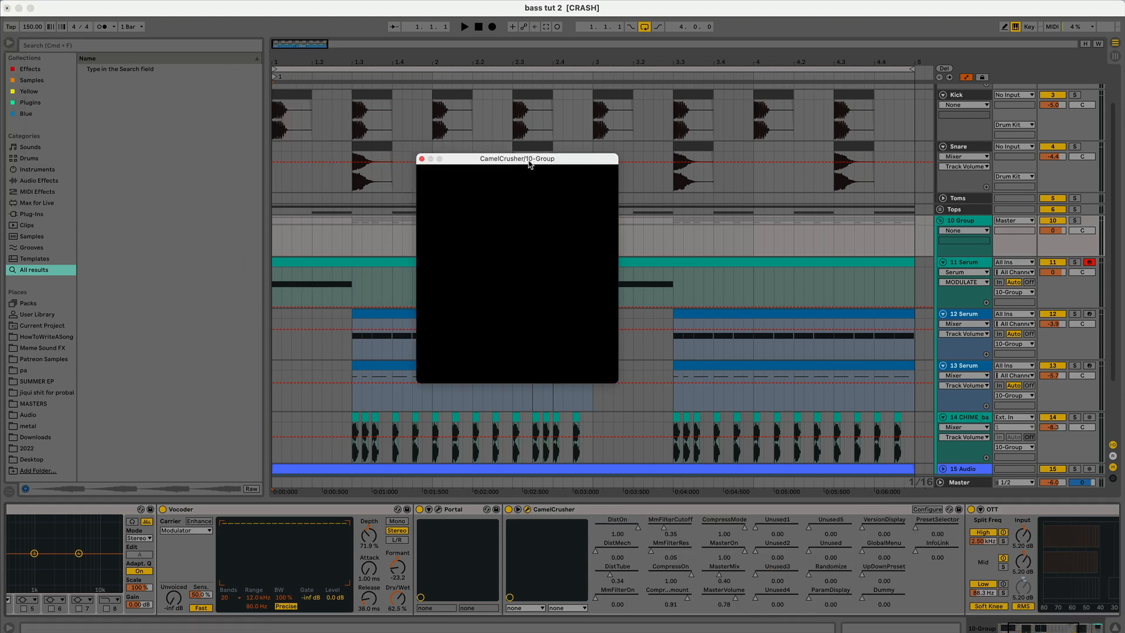
pyautogui.click(422, 159)
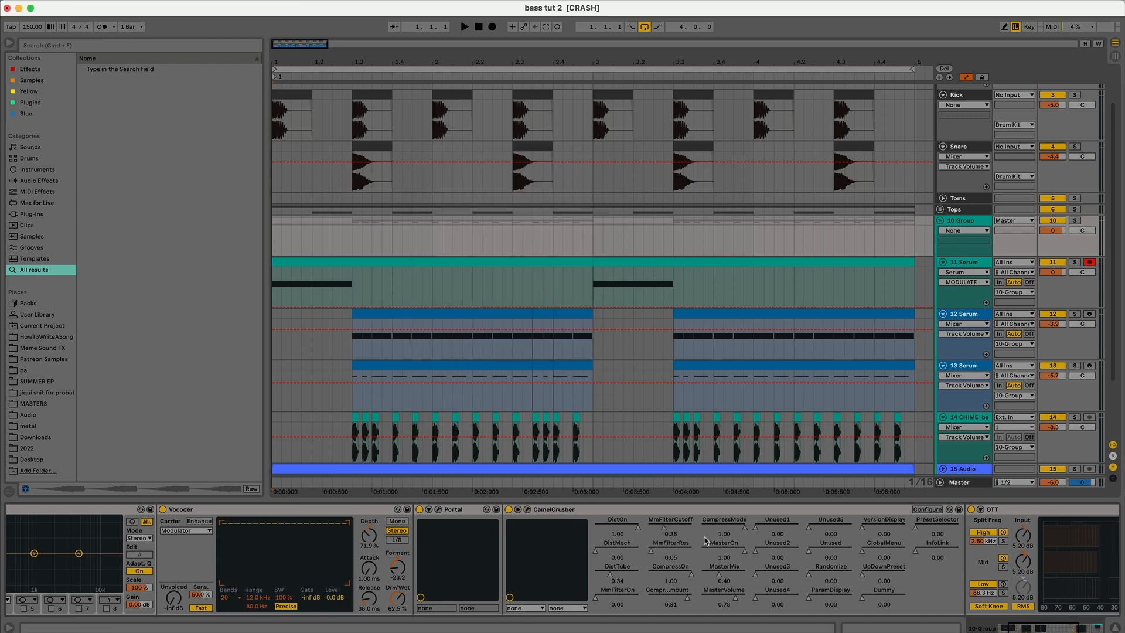
# Step: Bypass the bass processing rack on the 10 Group track
pyautogui.moveTo(1034, 628); pyautogui.dragTo(1075, 628)
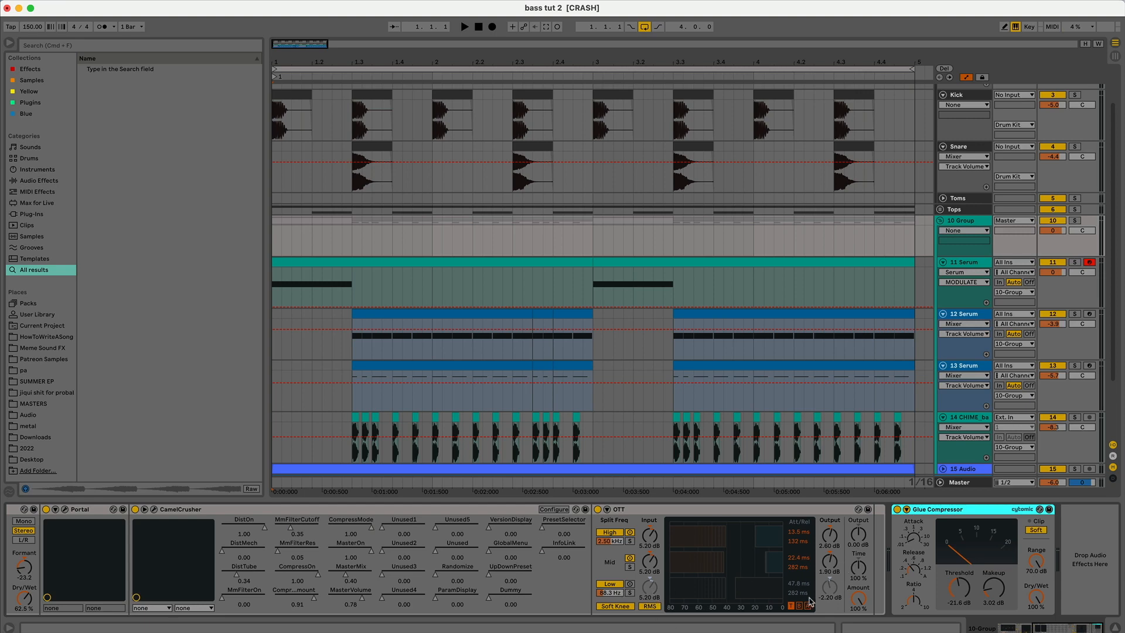
pyautogui.scroll(-3, 606, 388)
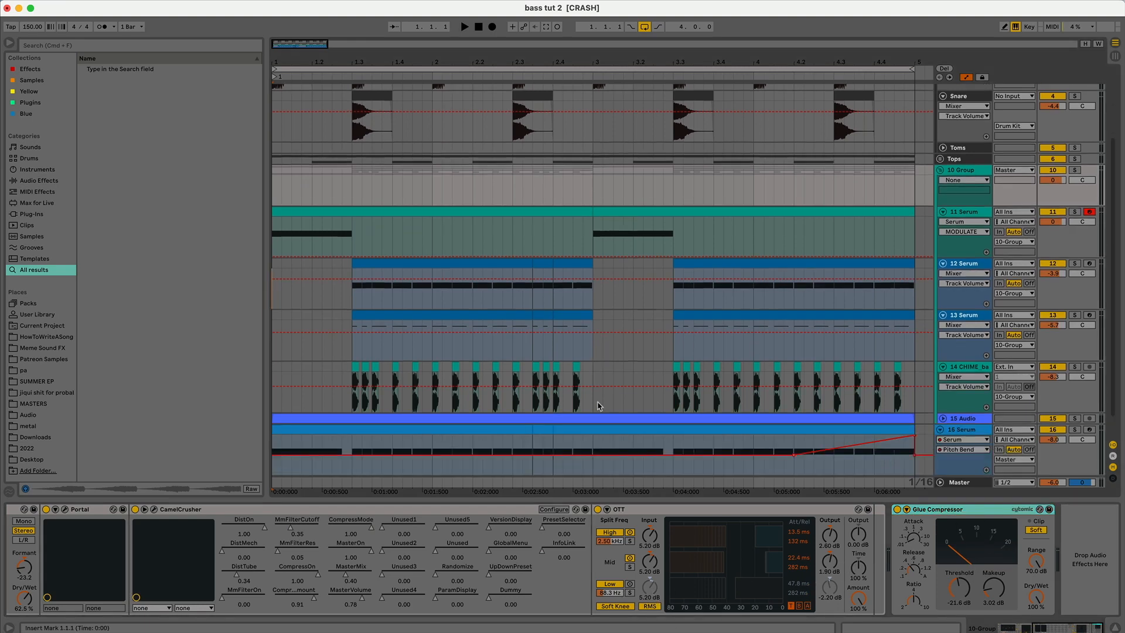
pyautogui.scroll(1, 610, 375)
pyautogui.hscroll(-10, 182, 533)
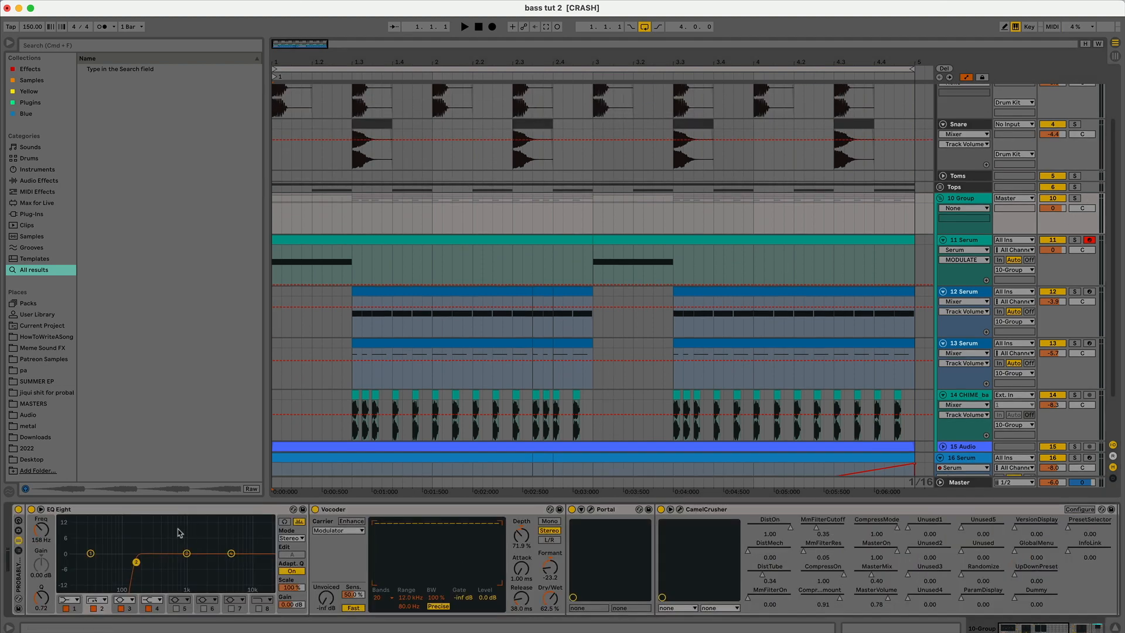
pyautogui.click(19, 510)
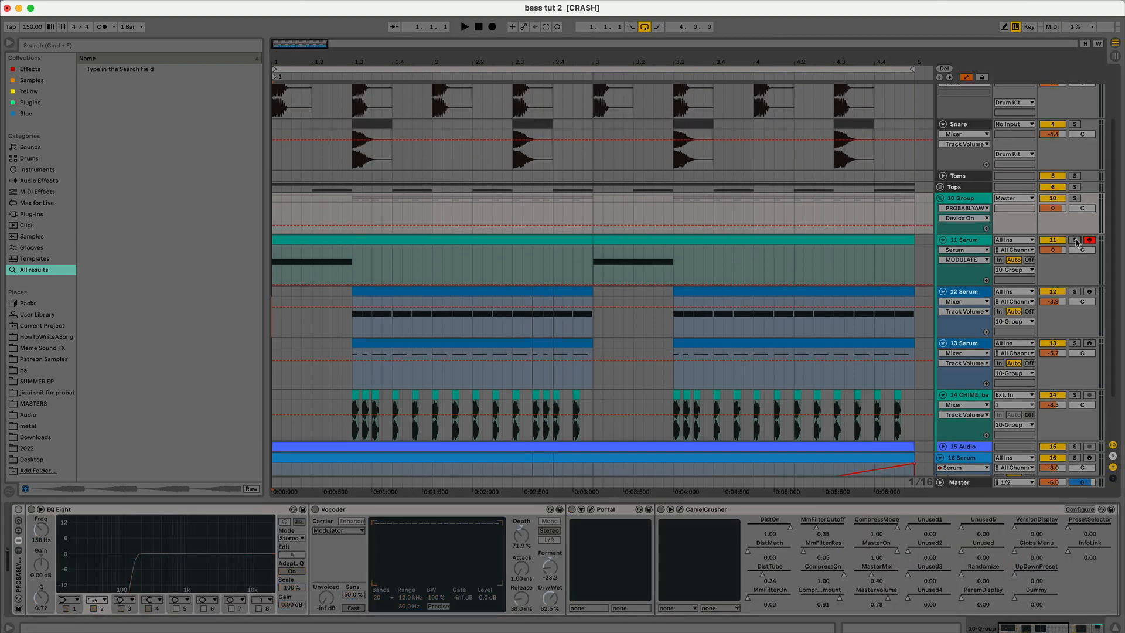
# Step: Play the arrangement from the start to hear the bass without the rack
pyautogui.click(276, 262)
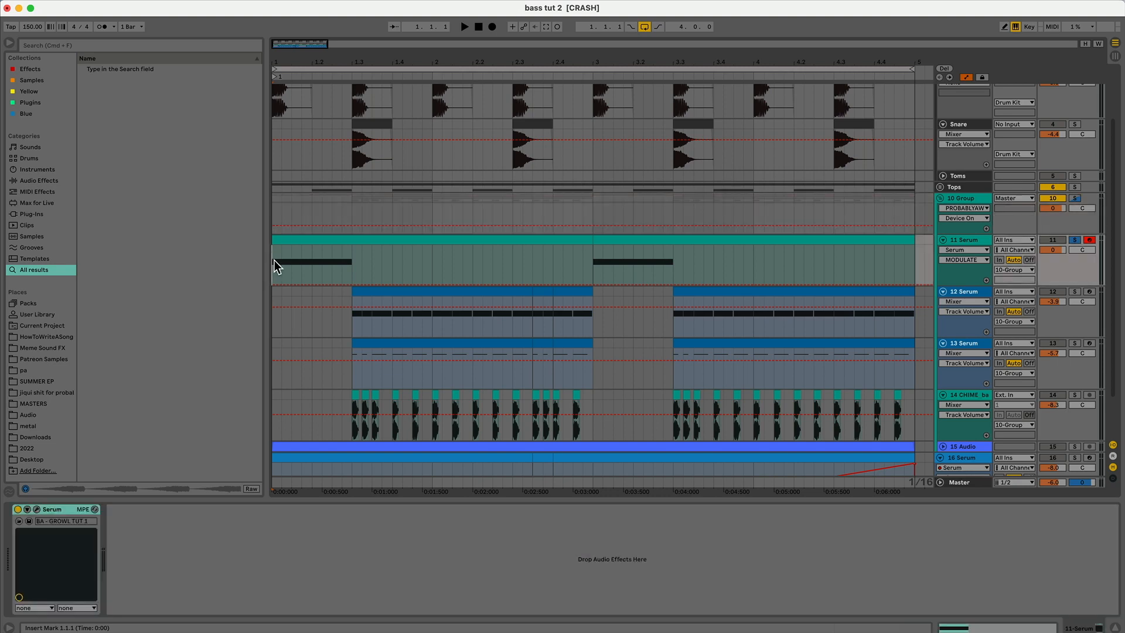
pyautogui.press('space')
# Step: Re-enable the 10 Group's bass processing rack and resume playback with the device view hidden
pyautogui.press('space')
pyautogui.click(979, 199)
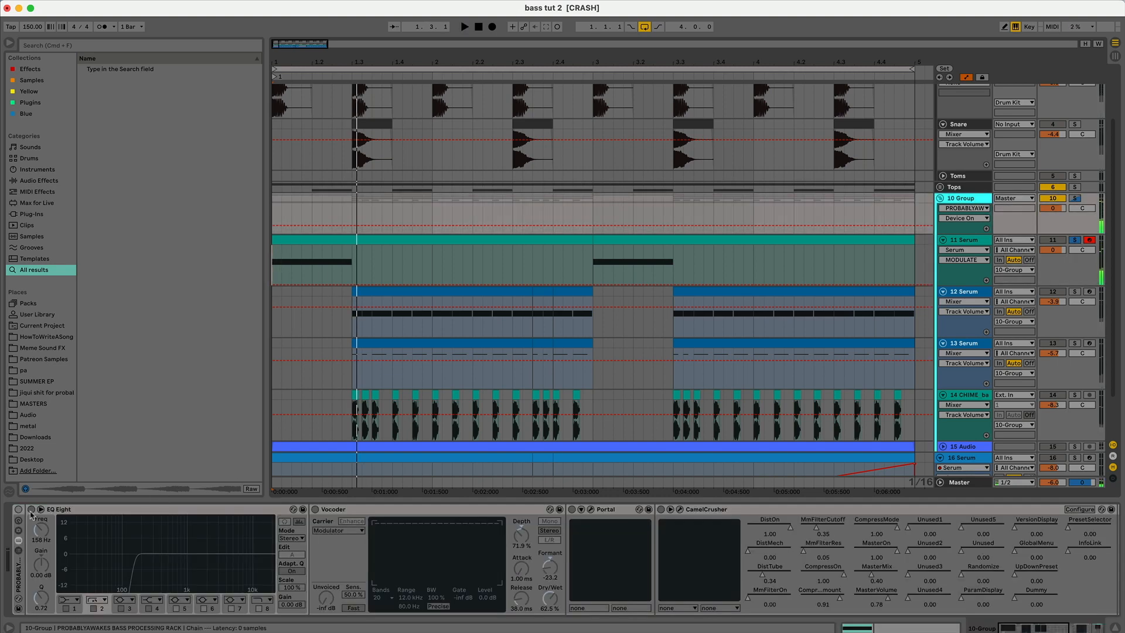
pyautogui.click(18, 509)
pyautogui.press('space')
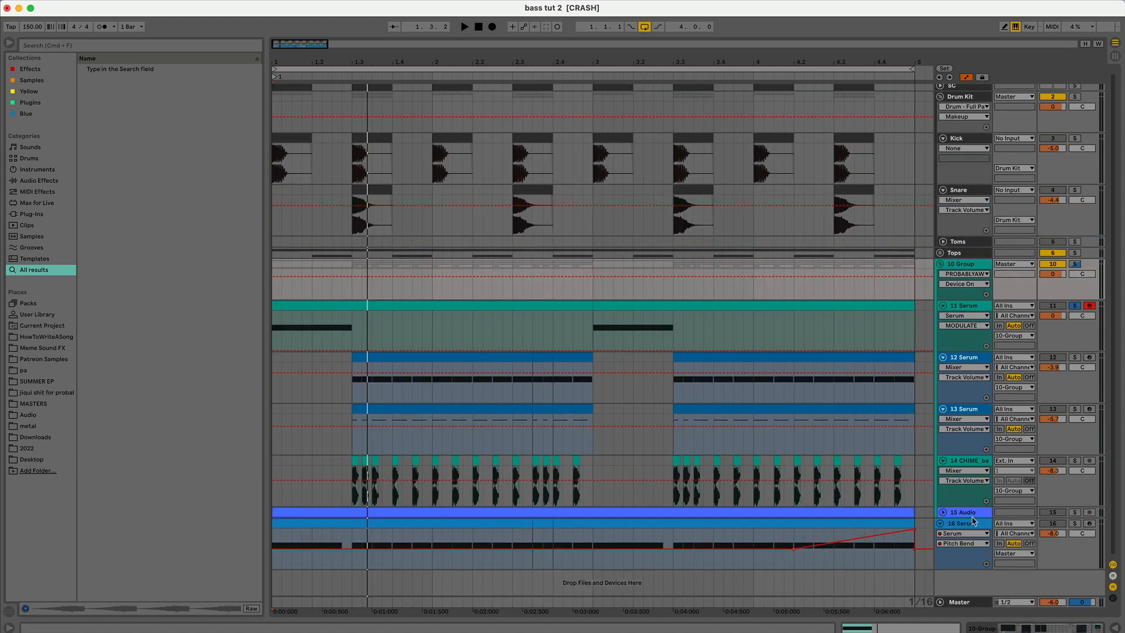
pyautogui.press('super+alt+l')
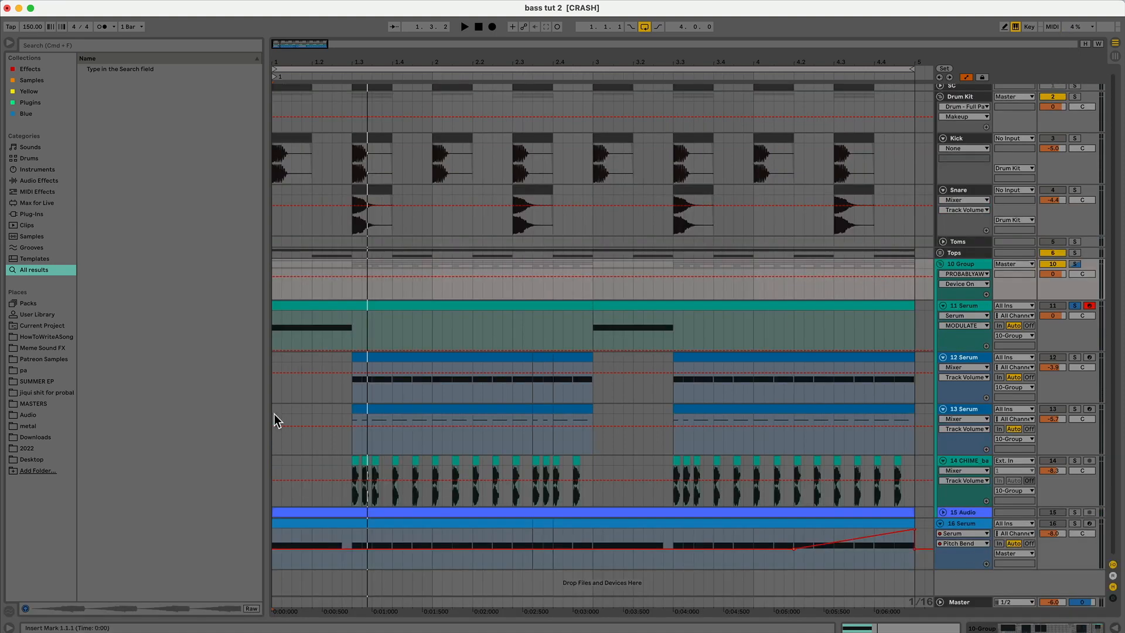